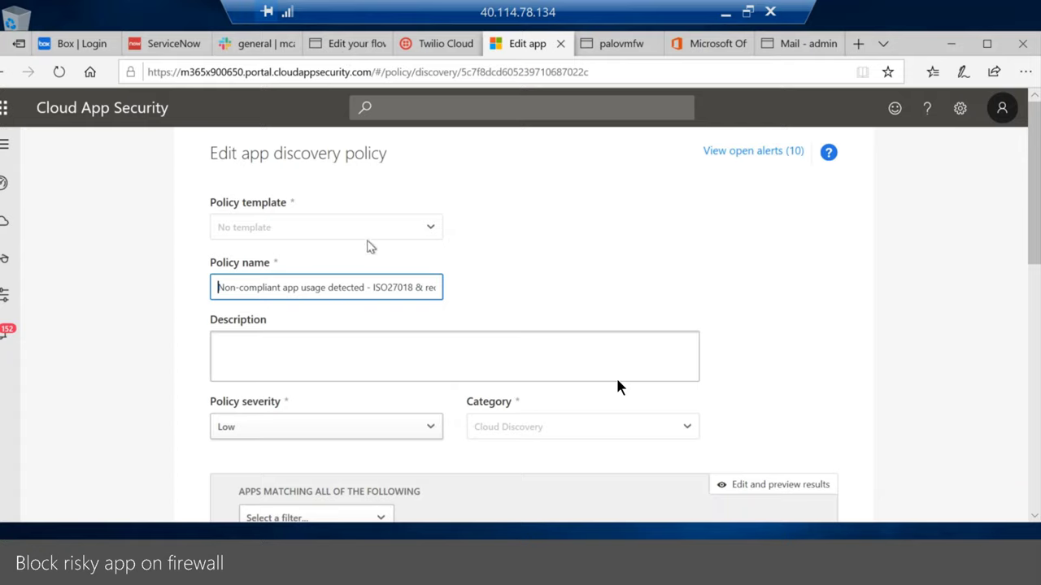
# Review the app discovery policy's filters, alert settings, Flow assignment and governance options.
pyautogui.click(756, 289)
pyautogui.scroll(-3, 618, 387)
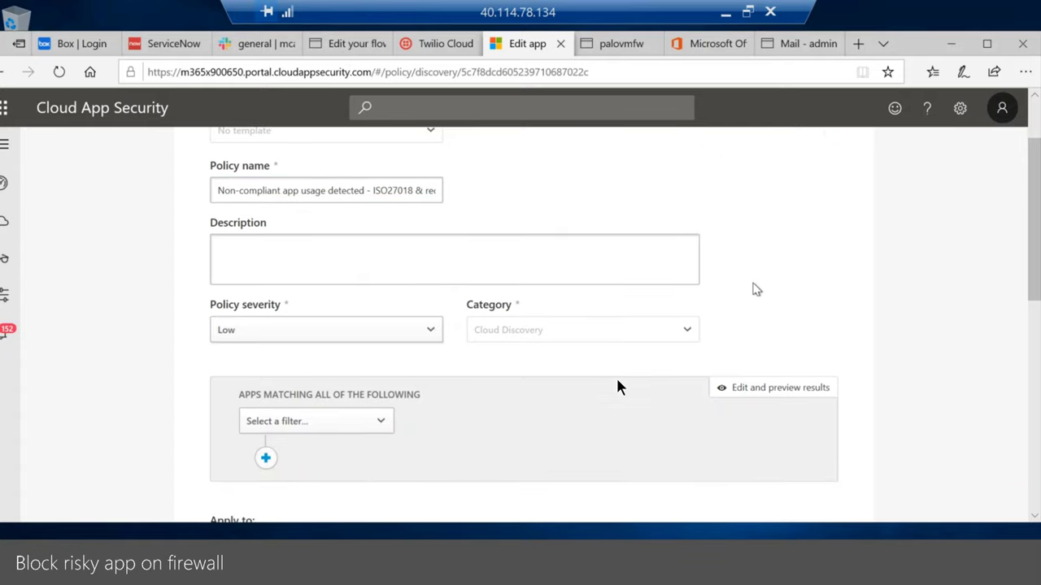
pyautogui.scroll(-5, 618, 387)
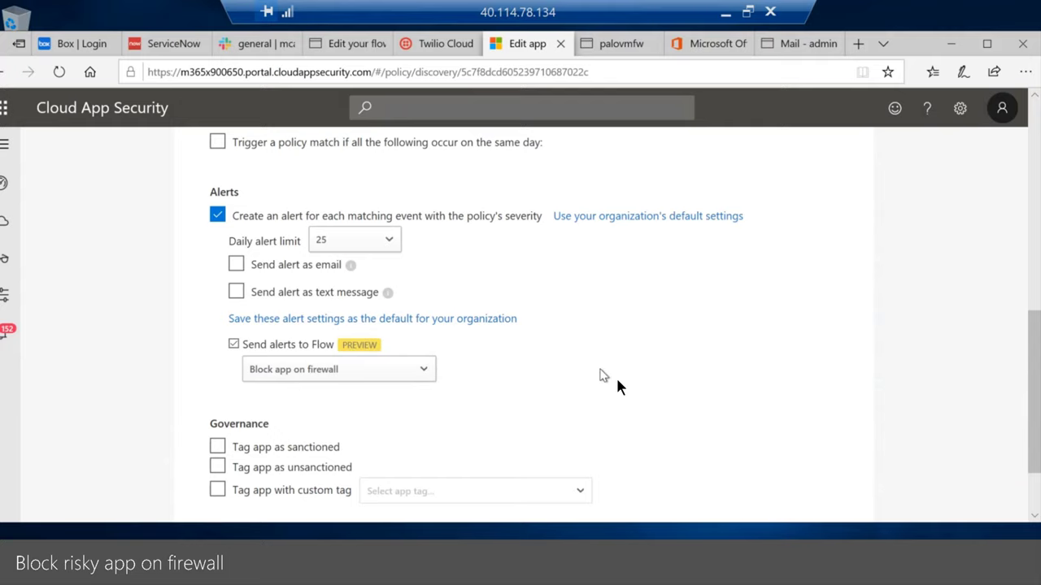
# Switch to the Block app on firewall flow and examine its admin email, conditions and HTTP action.
pyautogui.click(349, 46)
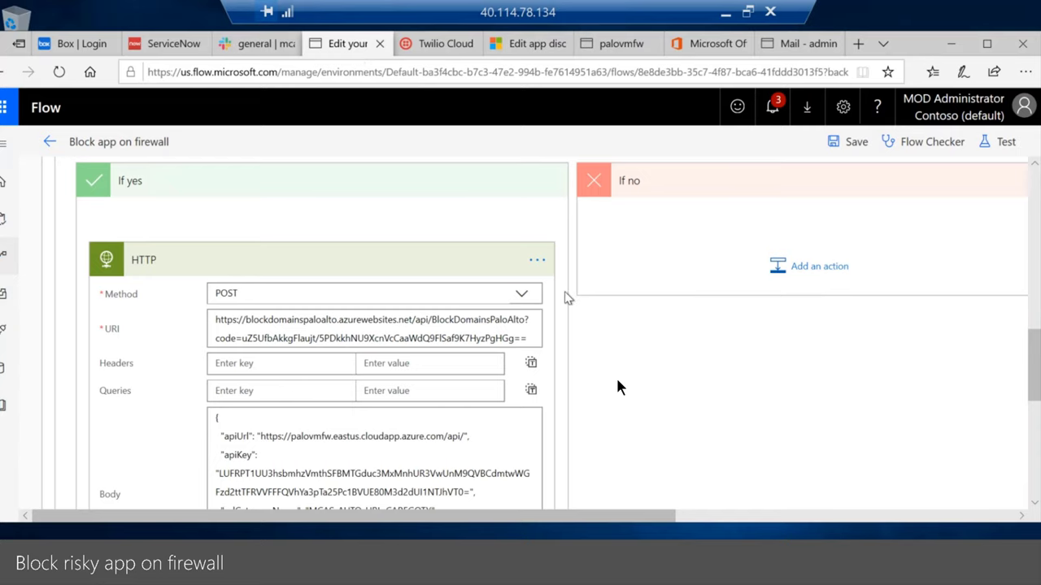
pyautogui.scroll(3, 566, 298)
pyautogui.scroll(10, 567, 298)
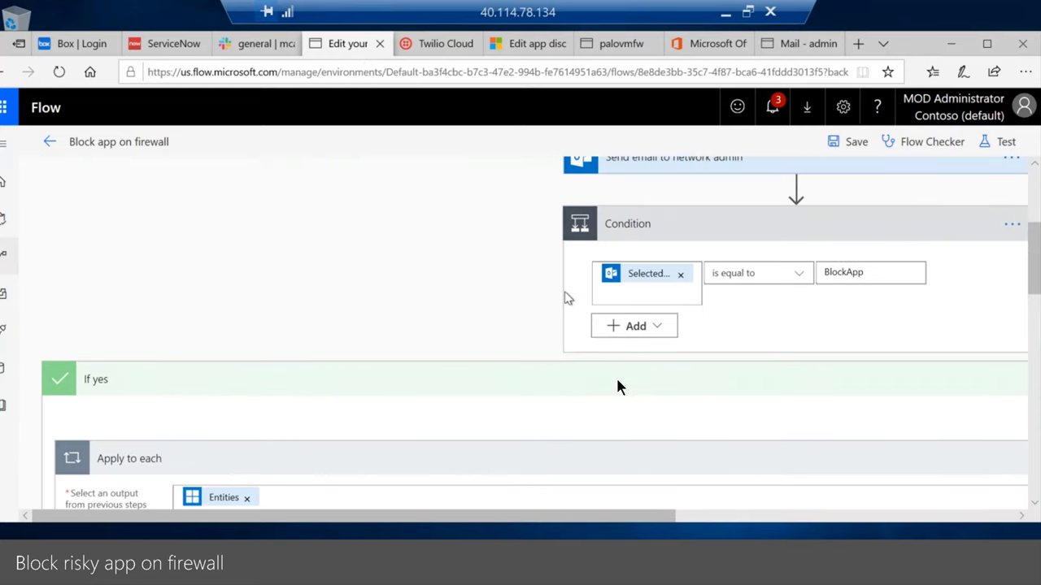
pyautogui.scroll(-3, 567, 299)
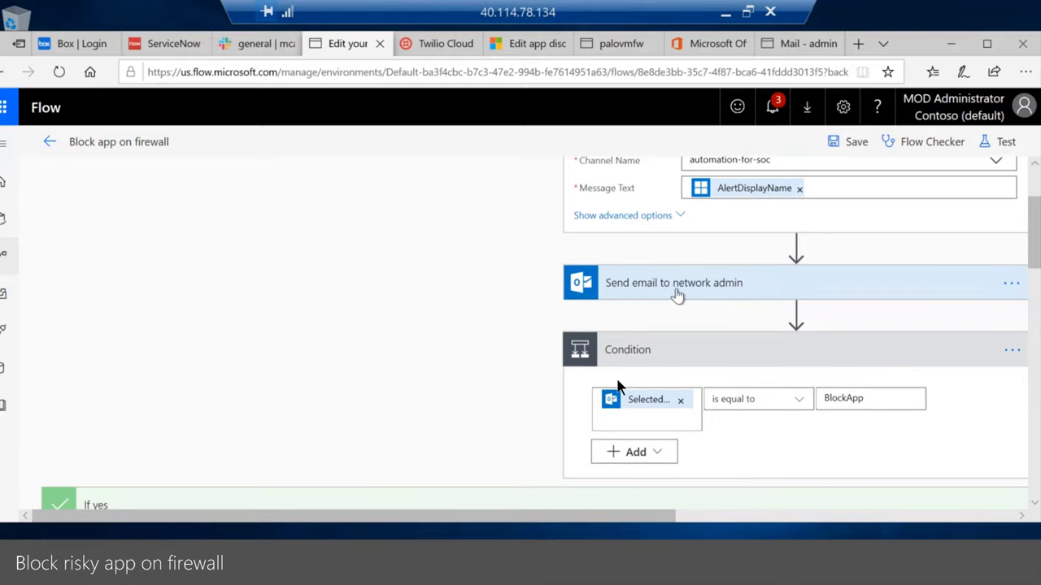
pyautogui.scroll(-3, 692, 377)
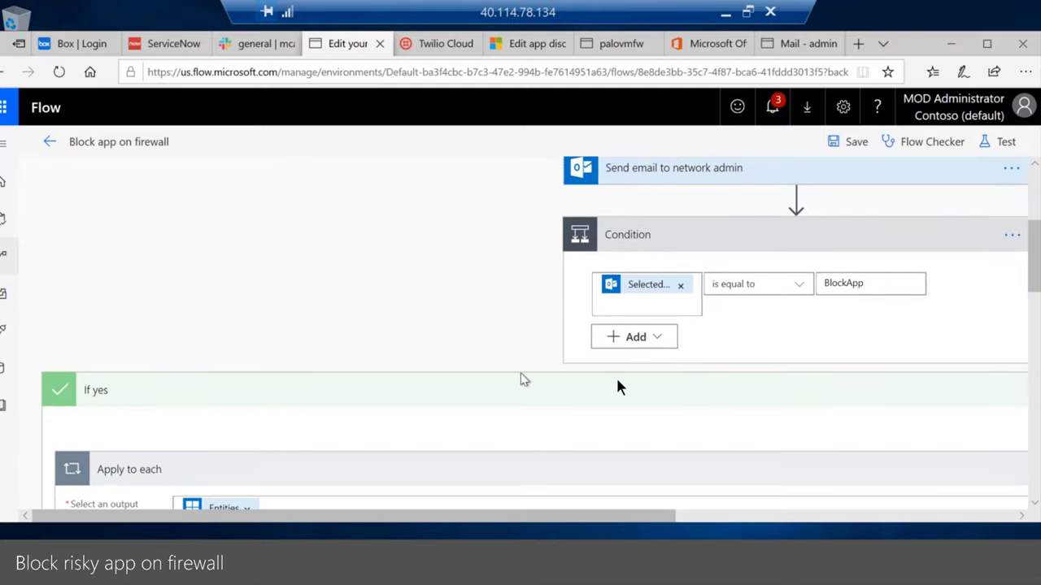
pyautogui.scroll(-5, 488, 333)
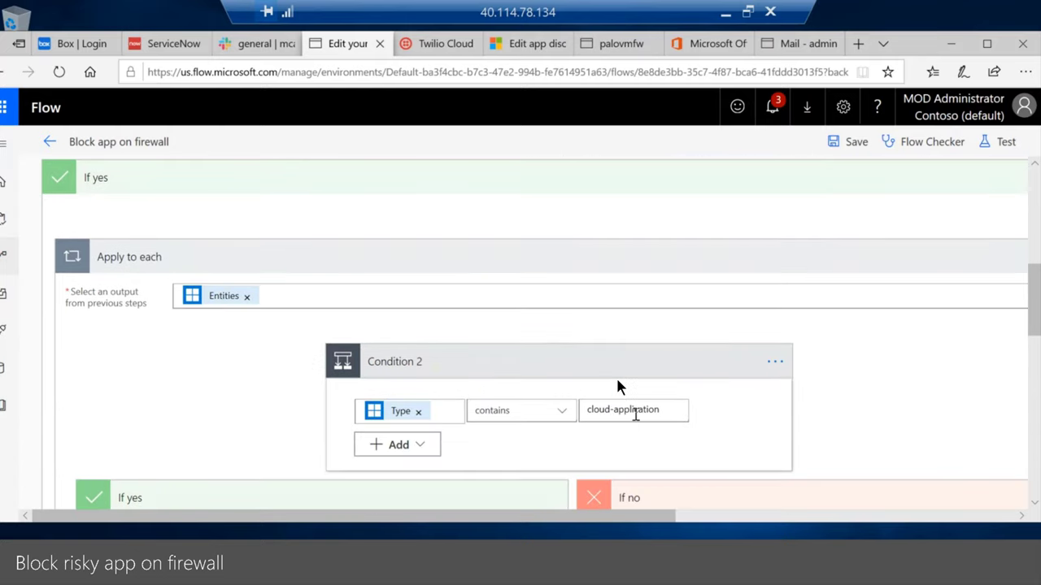
pyautogui.scroll(-3, 620, 387)
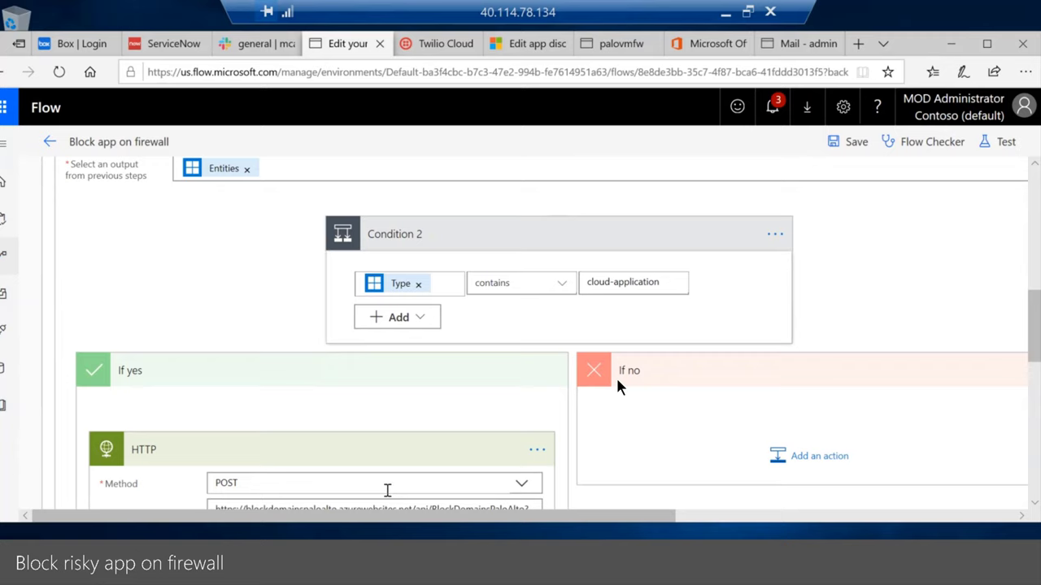
pyautogui.scroll(-7, 618, 387)
pyautogui.scroll(12, 618, 387)
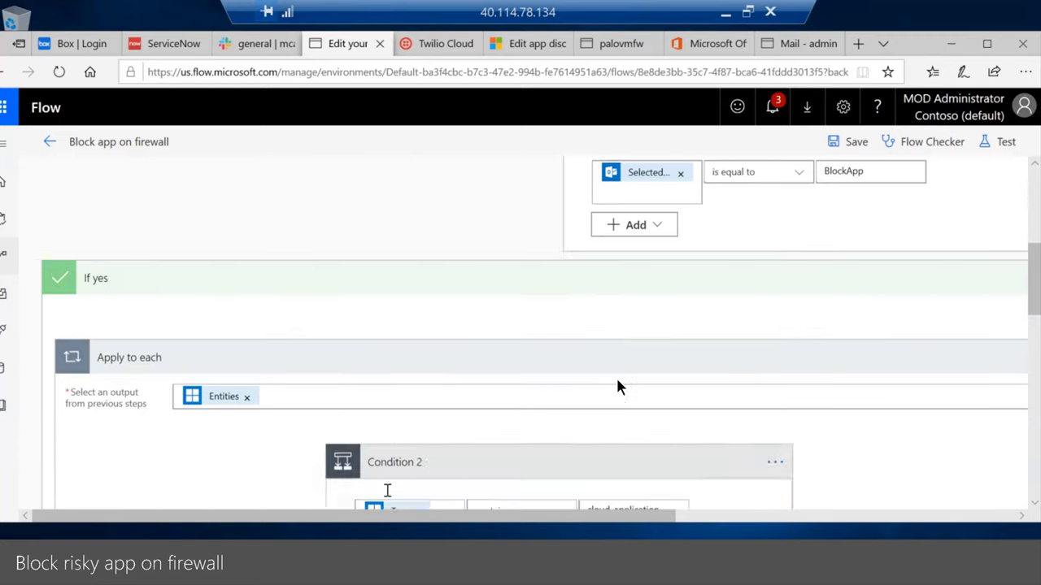
# View the Palo Alto security rules and run the prepared discovery_upload.py command in Command Prompt to upload the logs from c:\rsademo\logs.
pyautogui.click(615, 44)
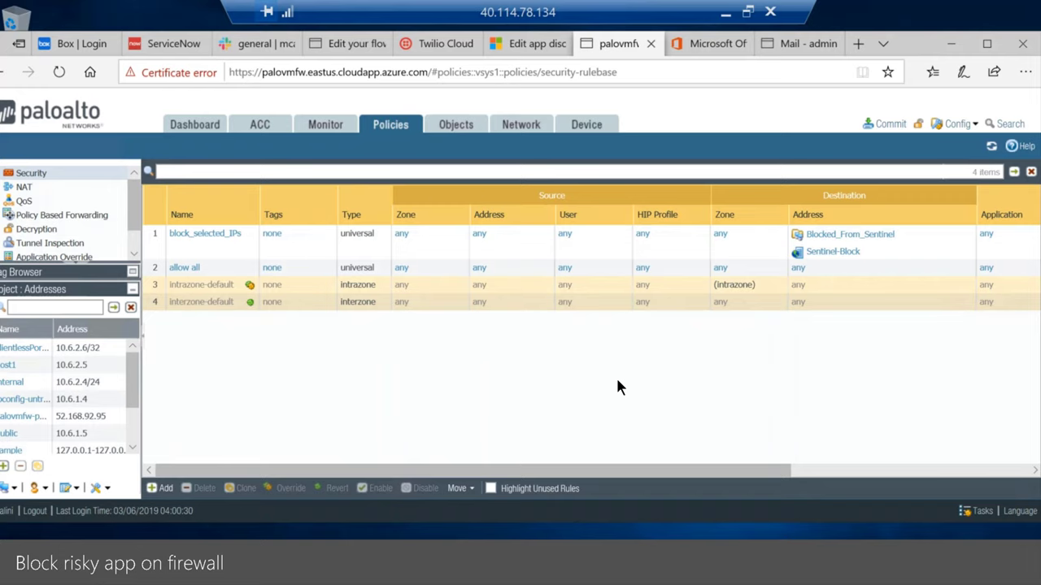
pyautogui.hotkey('alt', 'Tab')
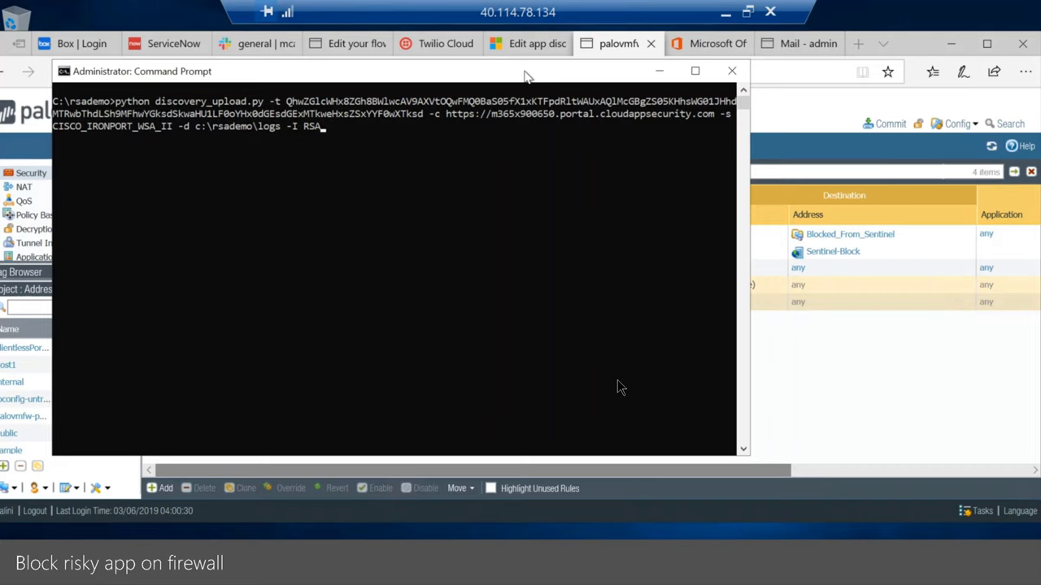
pyautogui.press('Return')
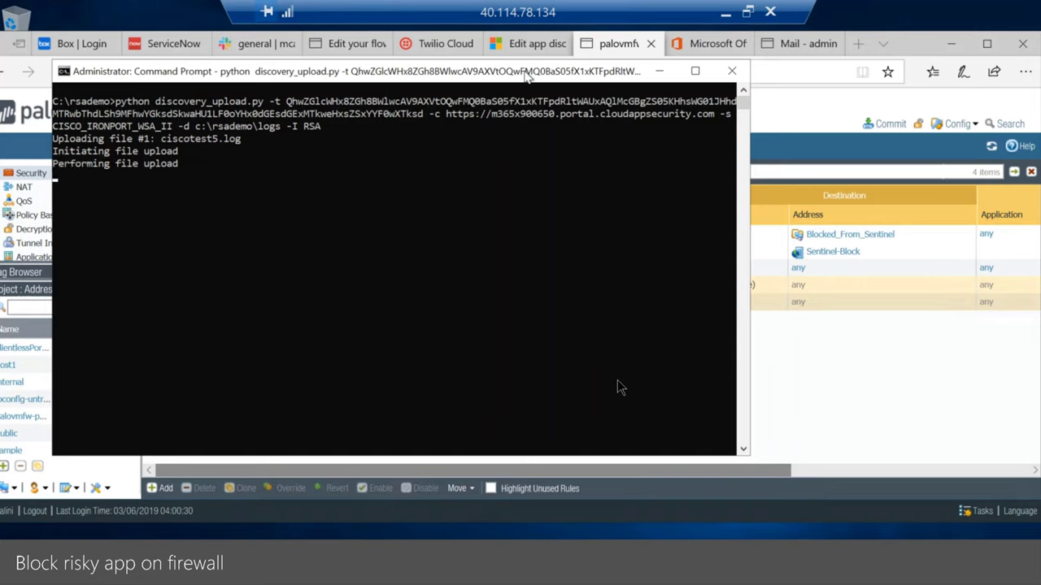
pyautogui.click(660, 73)
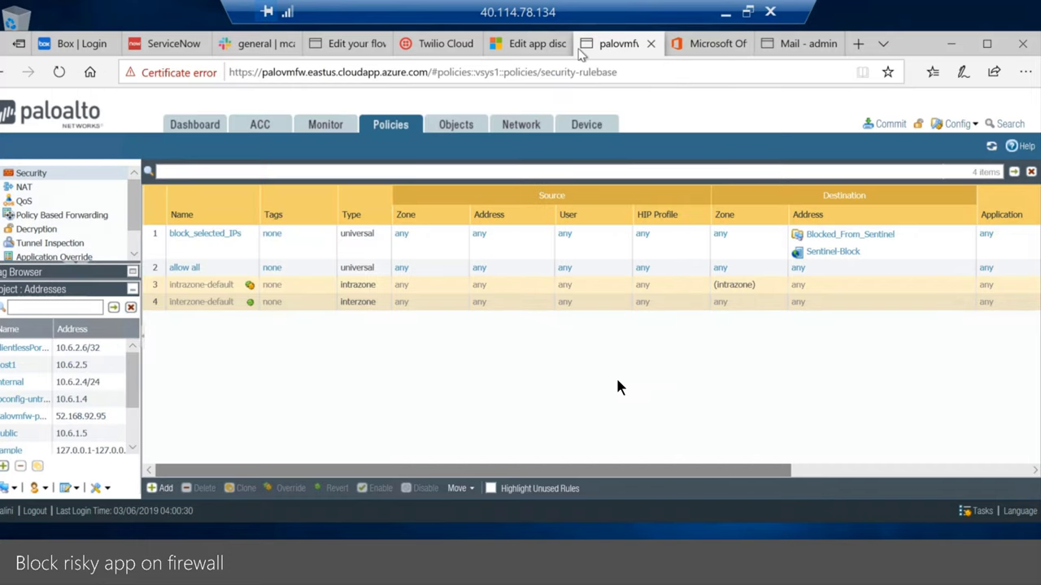
# Open the Cloud App Security governance log and check the status of the newest Parse Cloud Discovery log task.
pyautogui.click(523, 45)
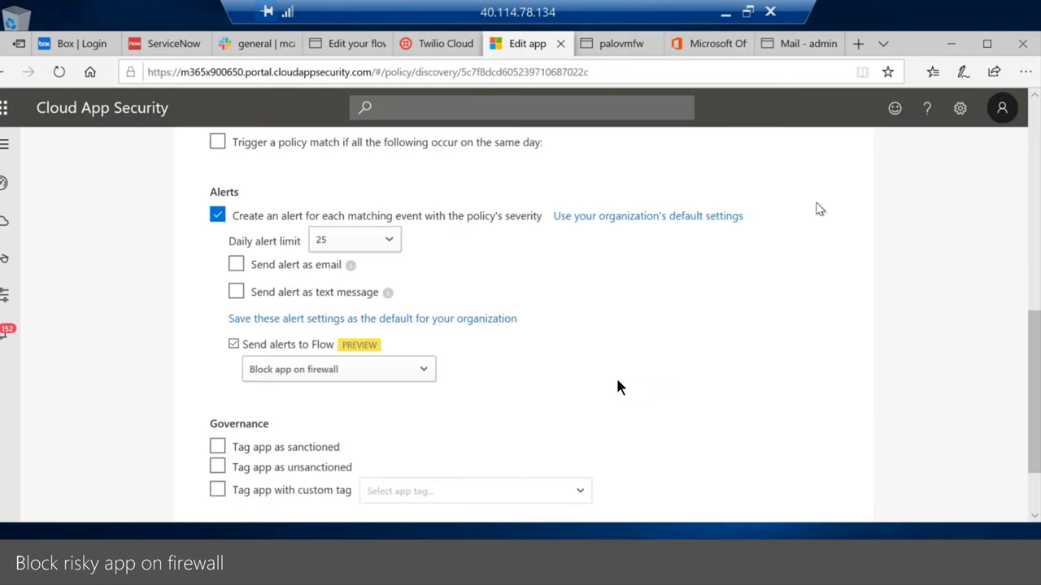
pyautogui.click(961, 112)
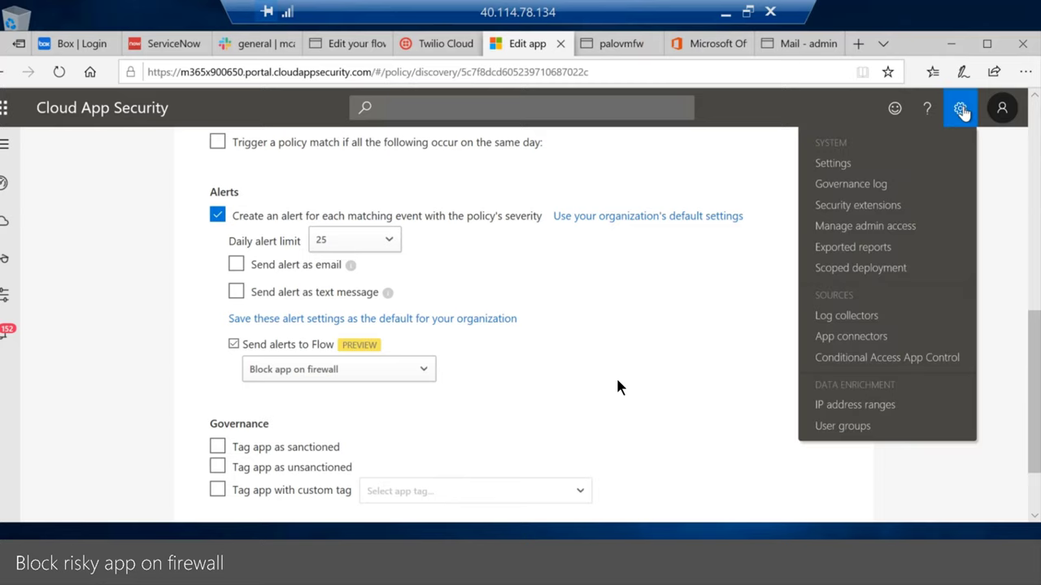
pyautogui.click(874, 185)
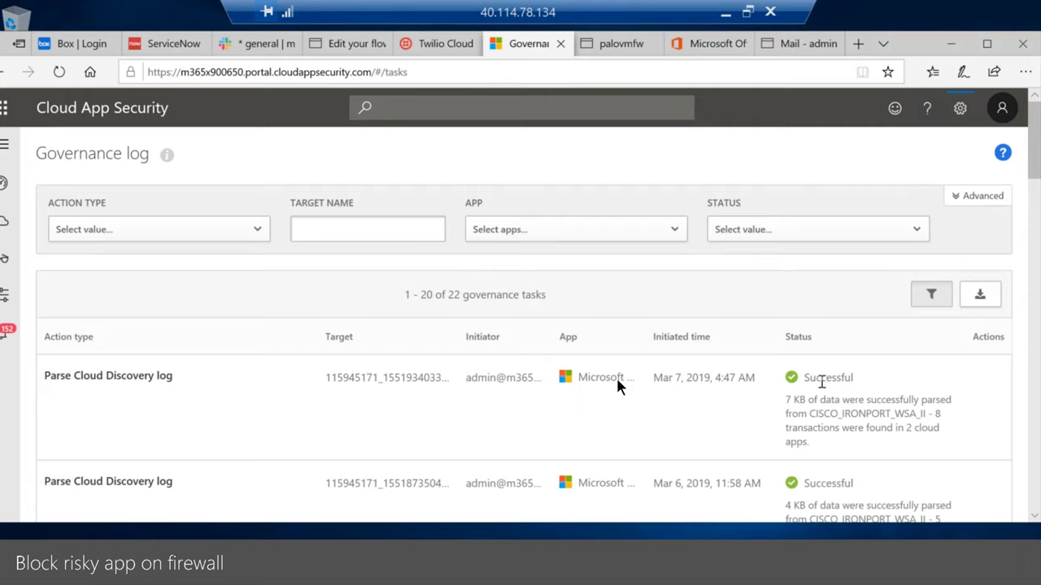
pyautogui.moveTo(825, 378); pyautogui.dragTo(957, 447)
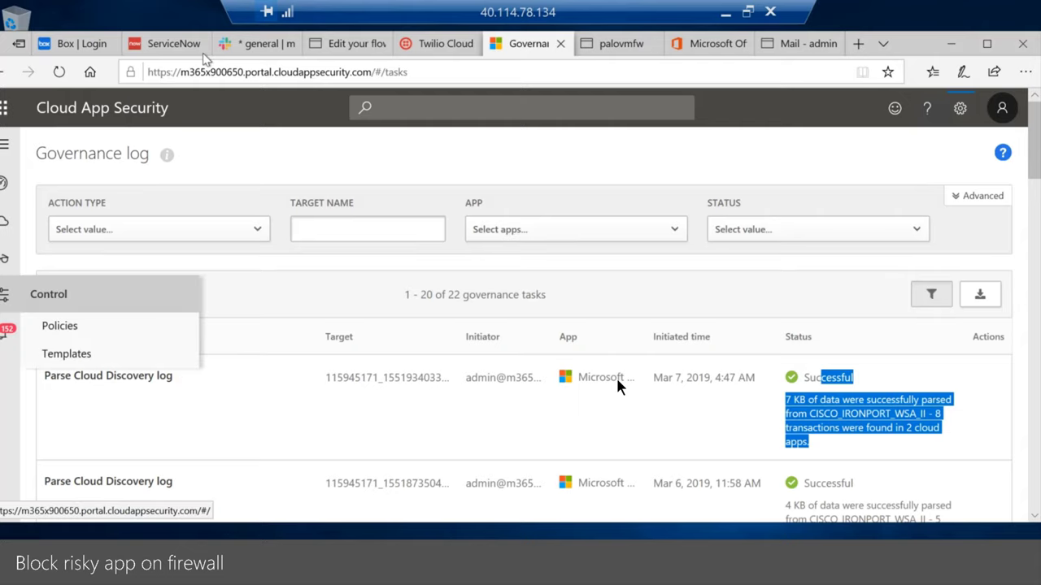
# Return to the Block app on firewall flow's details and inspect the most recent run in its run history.
pyautogui.click(352, 49)
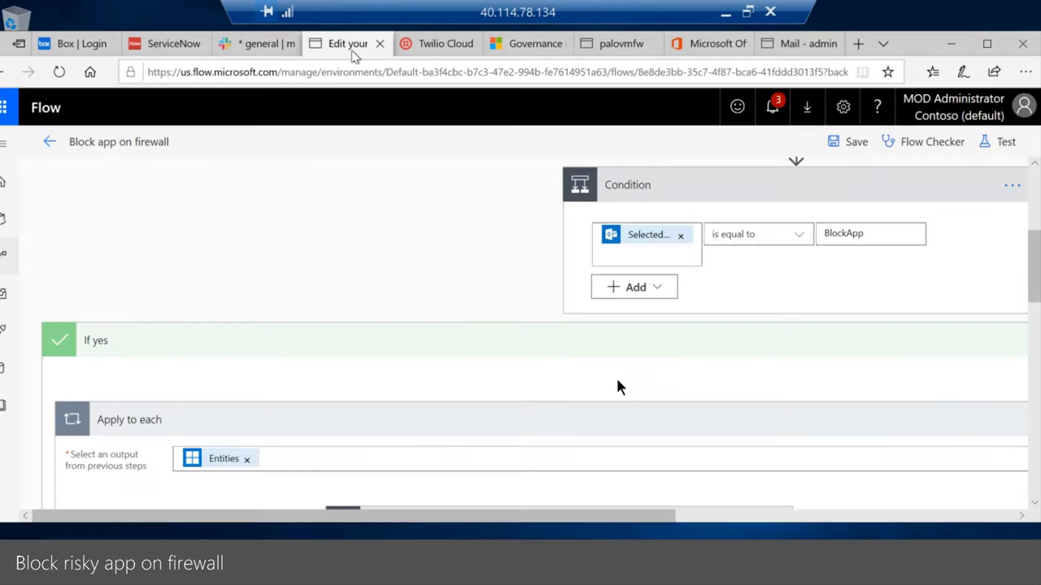
pyautogui.click(49, 143)
pyautogui.click(431, 364)
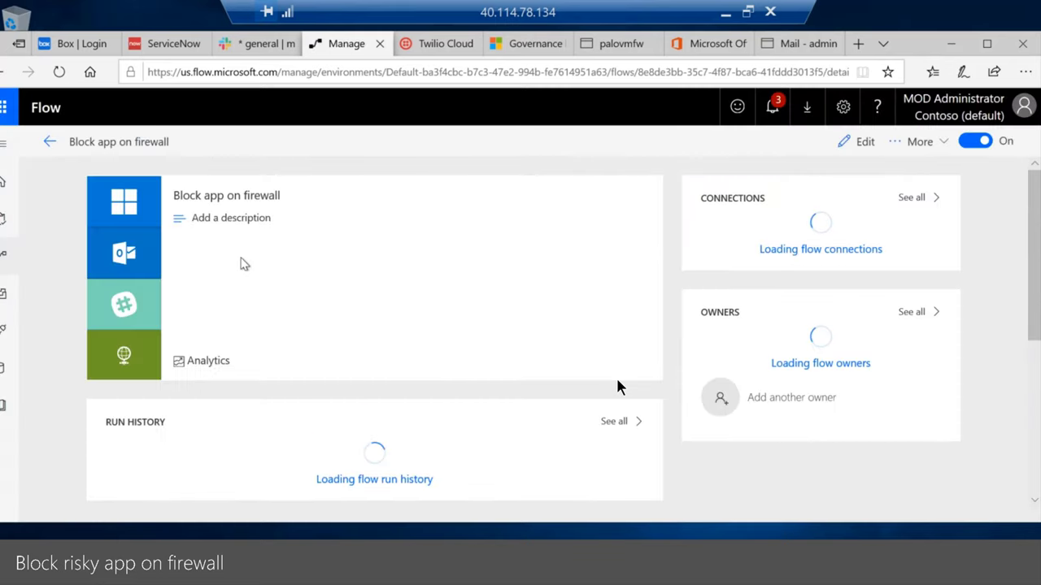
pyautogui.scroll(-1, 328, 355)
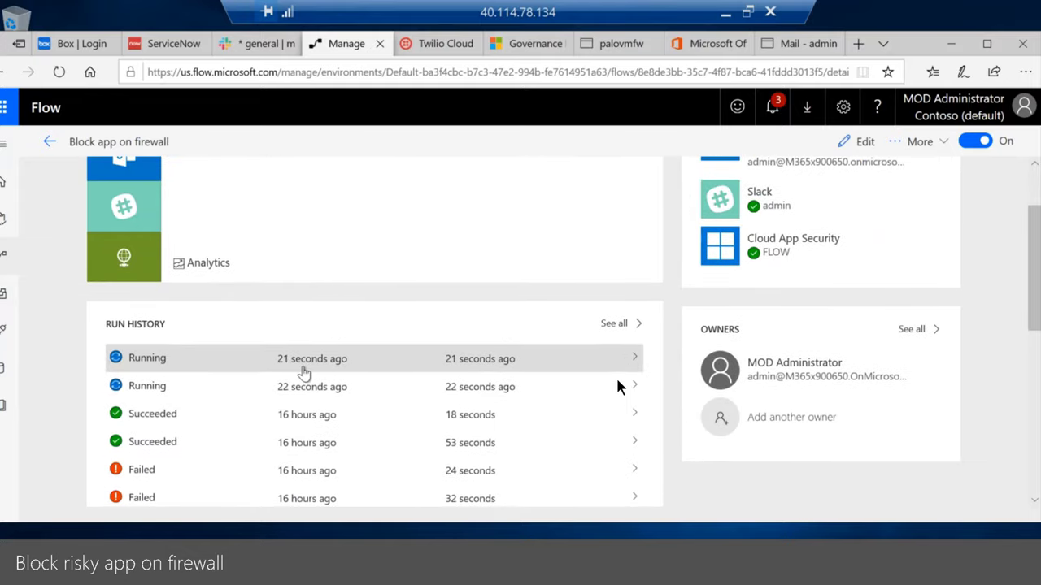
pyautogui.click(303, 371)
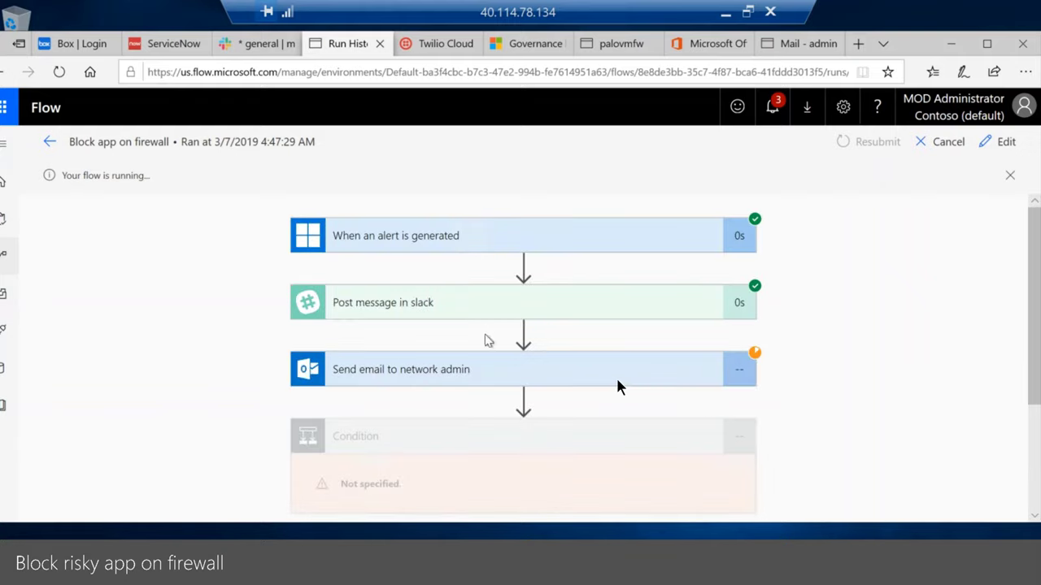
pyautogui.scroll(-1, 497, 378)
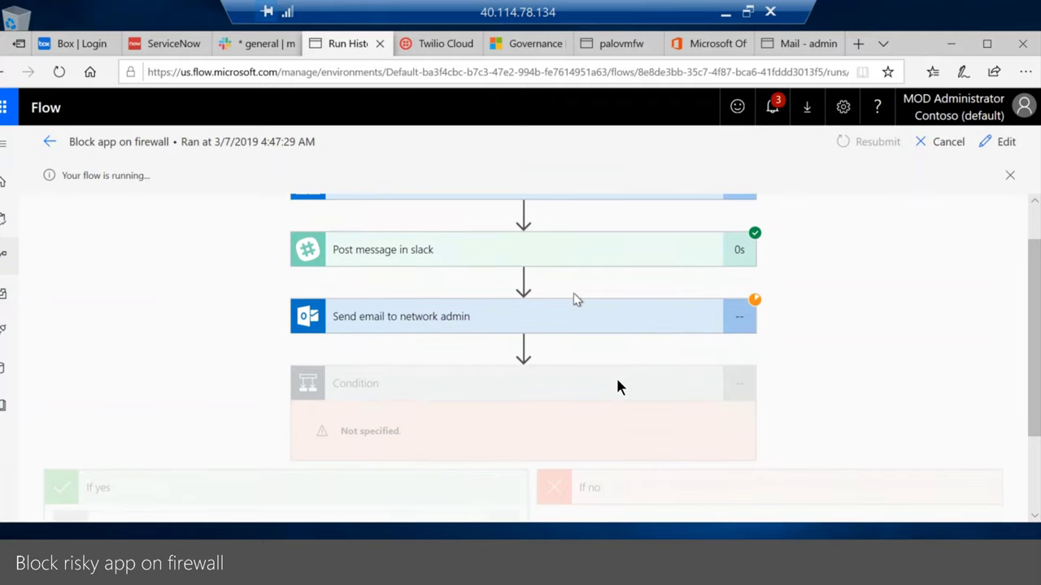
# Open the newest "Your input is required" email in Outlook and respond with BlockApp.
pyautogui.click(805, 45)
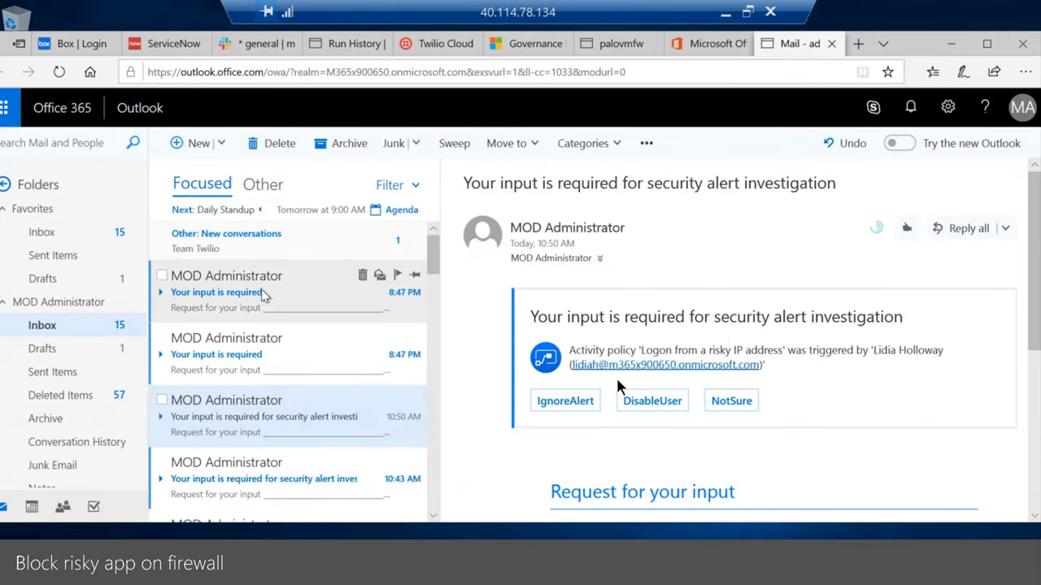
pyautogui.click(264, 297)
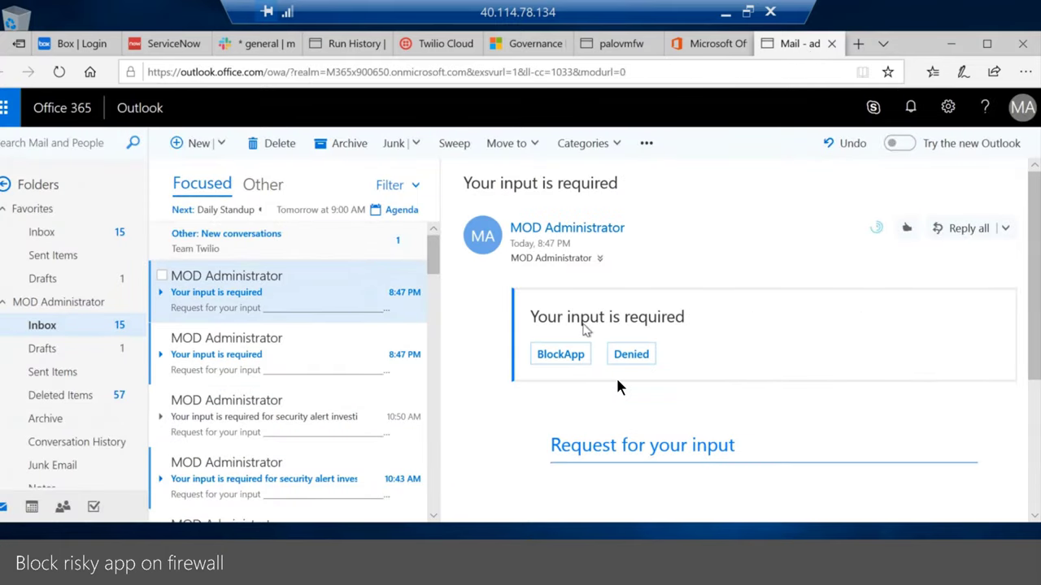
pyautogui.click(567, 355)
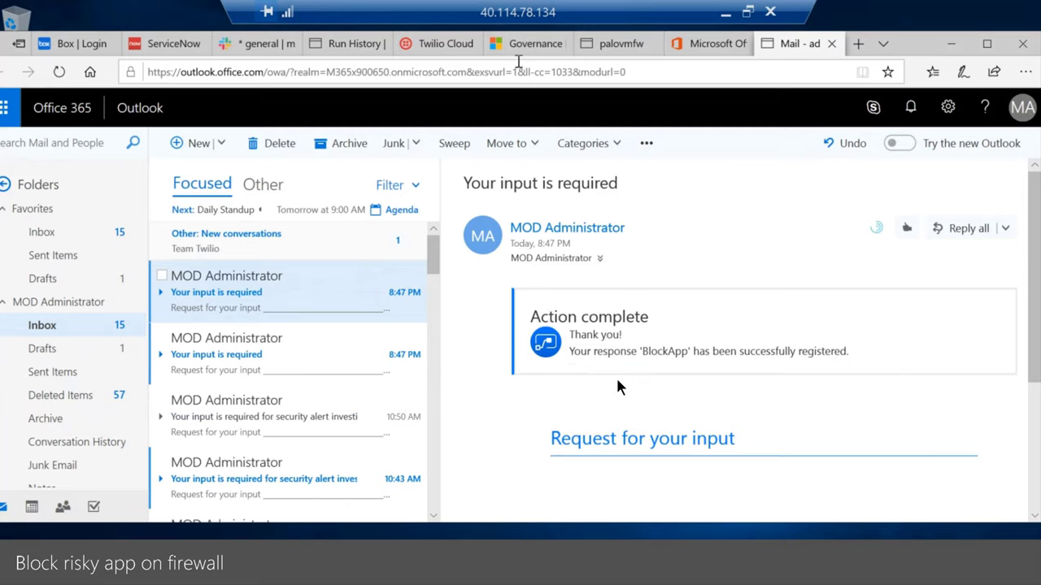
# Return to the flow run in Flow and reload it to check the progress of its actions.
pyautogui.click(353, 46)
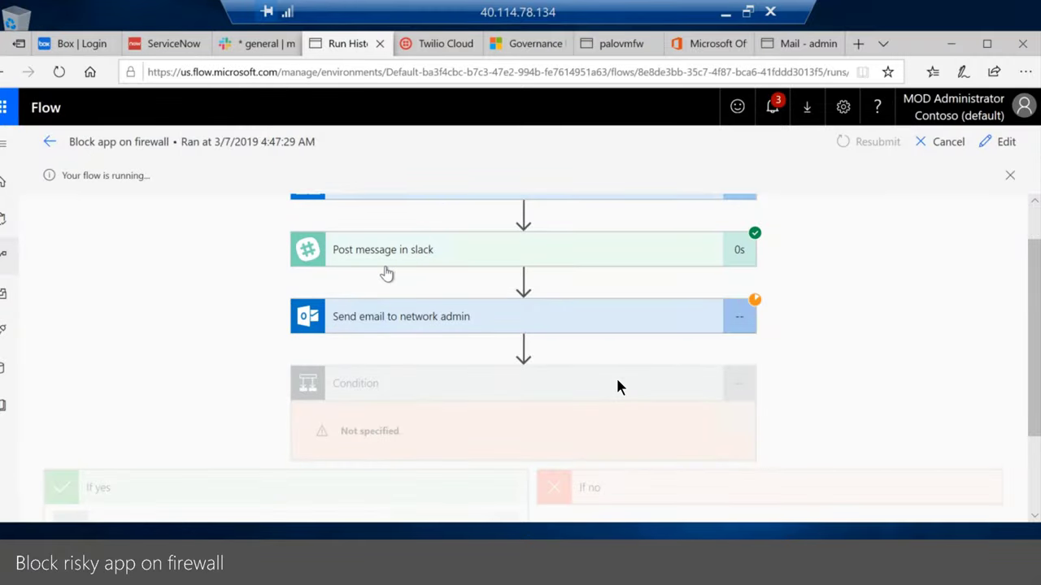
pyautogui.click(58, 73)
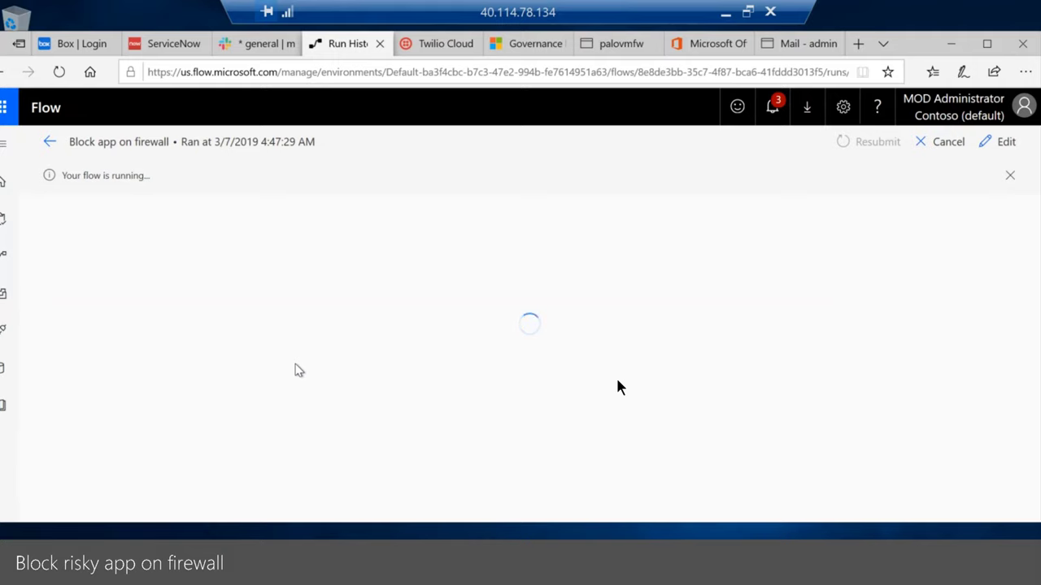
pyautogui.scroll(-2, 618, 387)
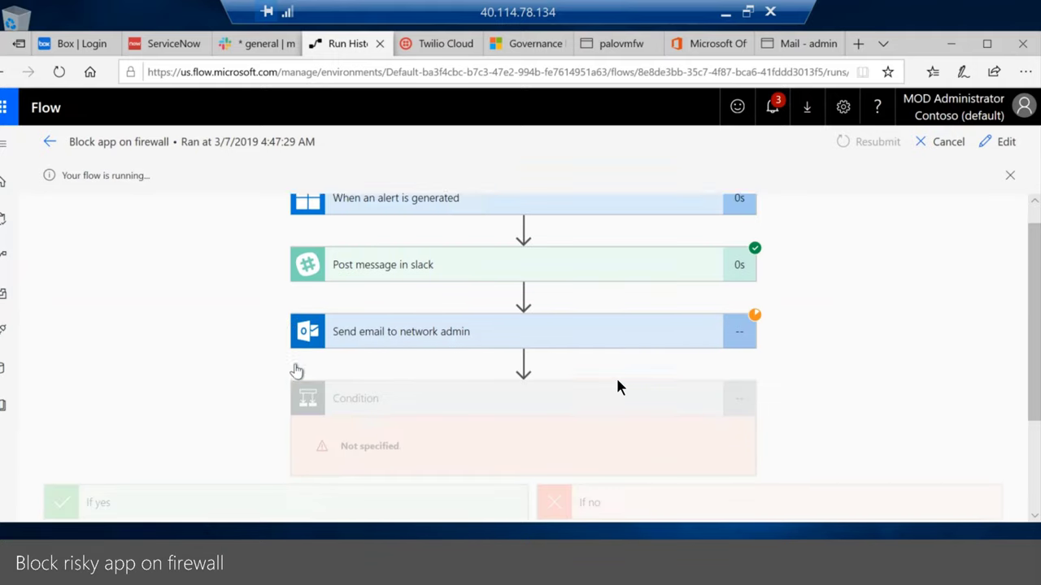
pyautogui.scroll(-1, 618, 387)
pyautogui.scroll(3, 618, 387)
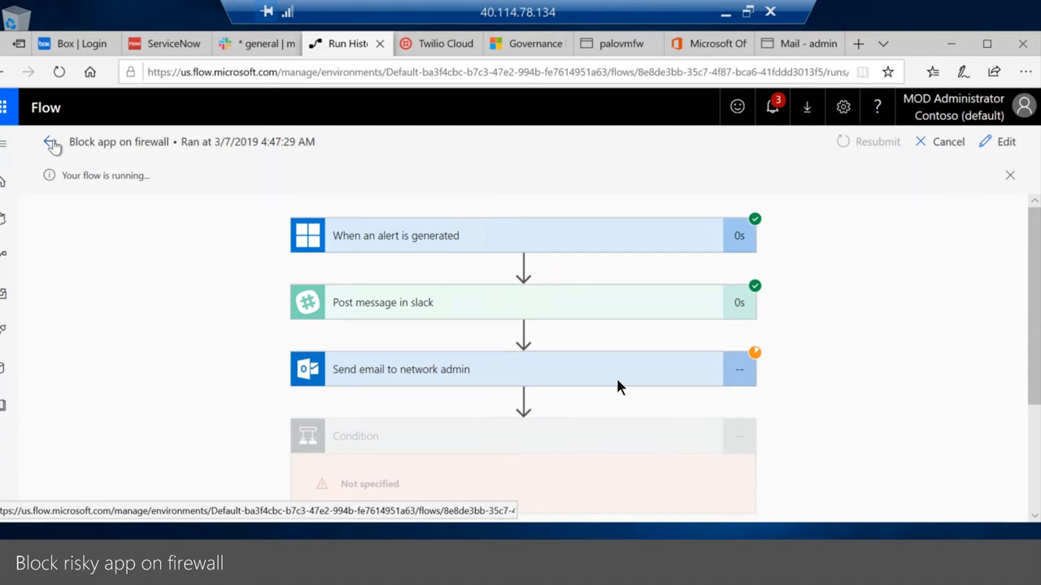
# Open the latest succeeded run from the flow's run history and examine its condition result and If yes branch.
pyautogui.click(51, 143)
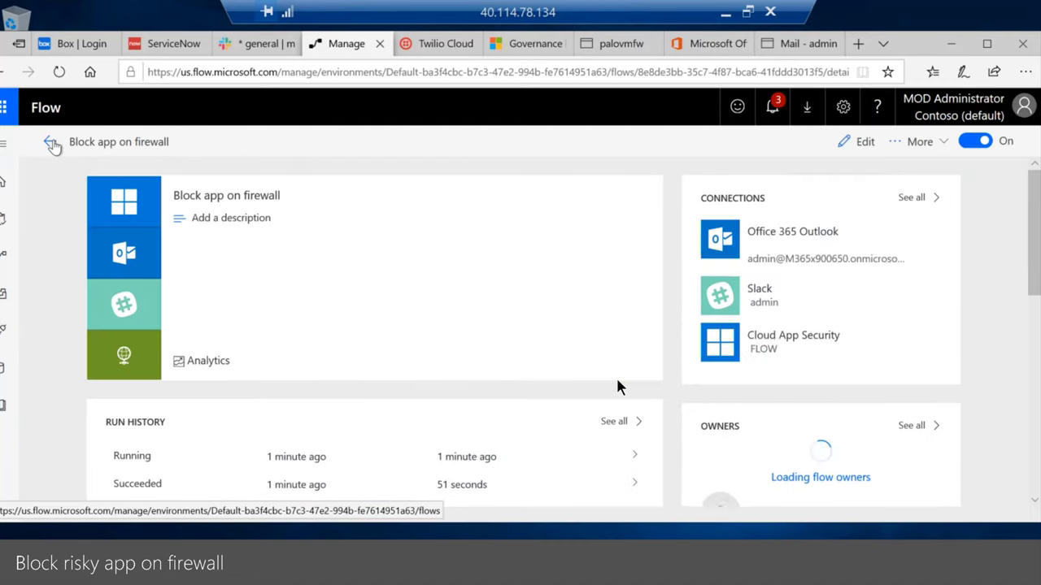
pyautogui.scroll(-1, 217, 366)
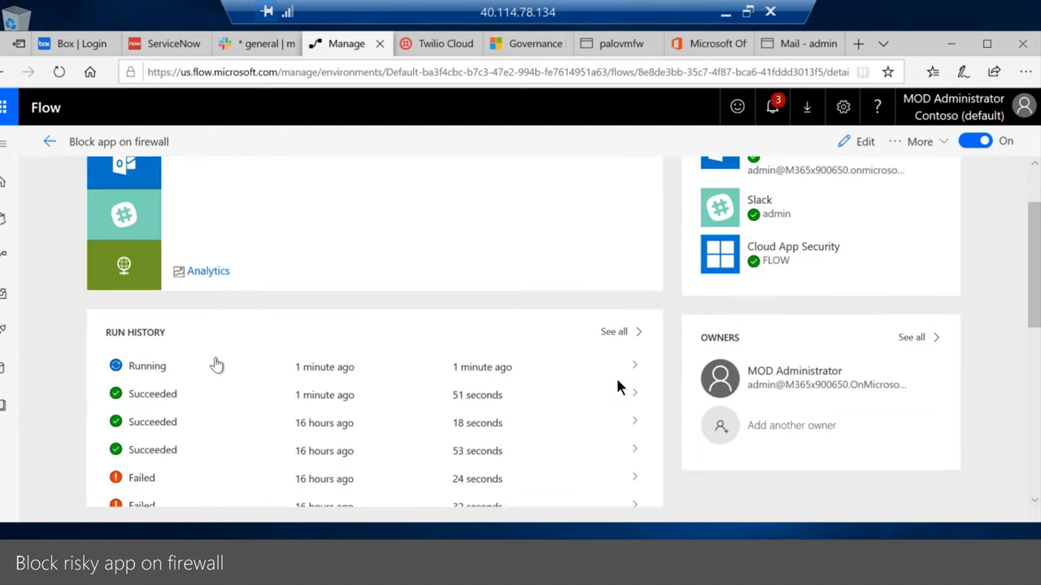
pyautogui.scroll(-1, 232, 398)
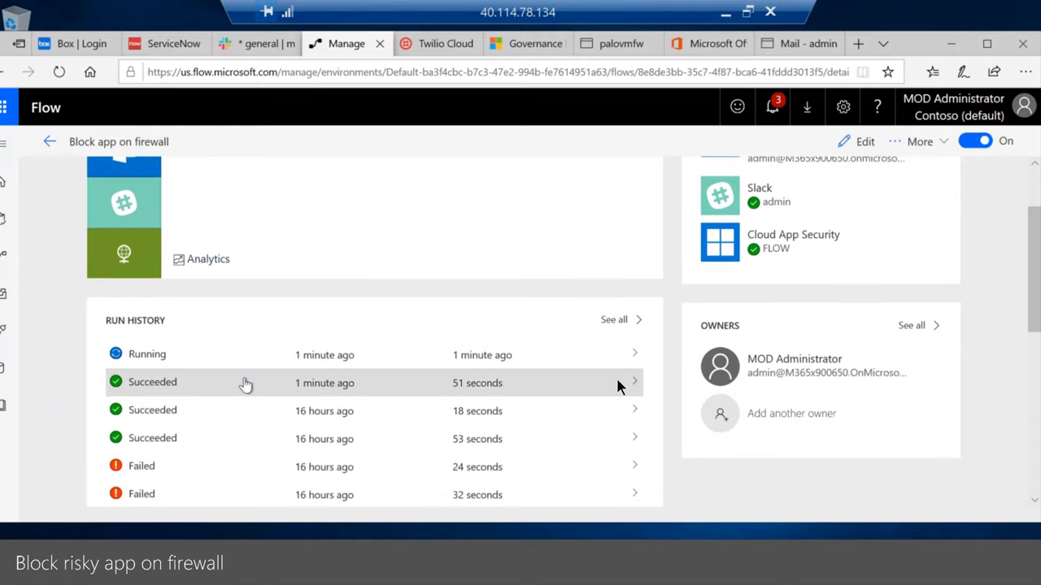
pyautogui.click(245, 385)
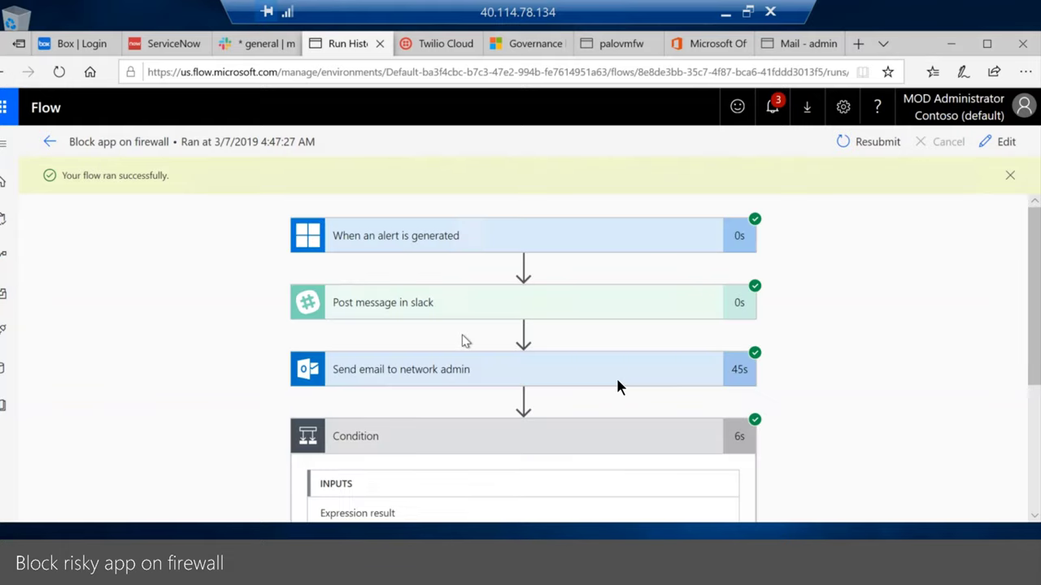
pyautogui.scroll(-2, 462, 341)
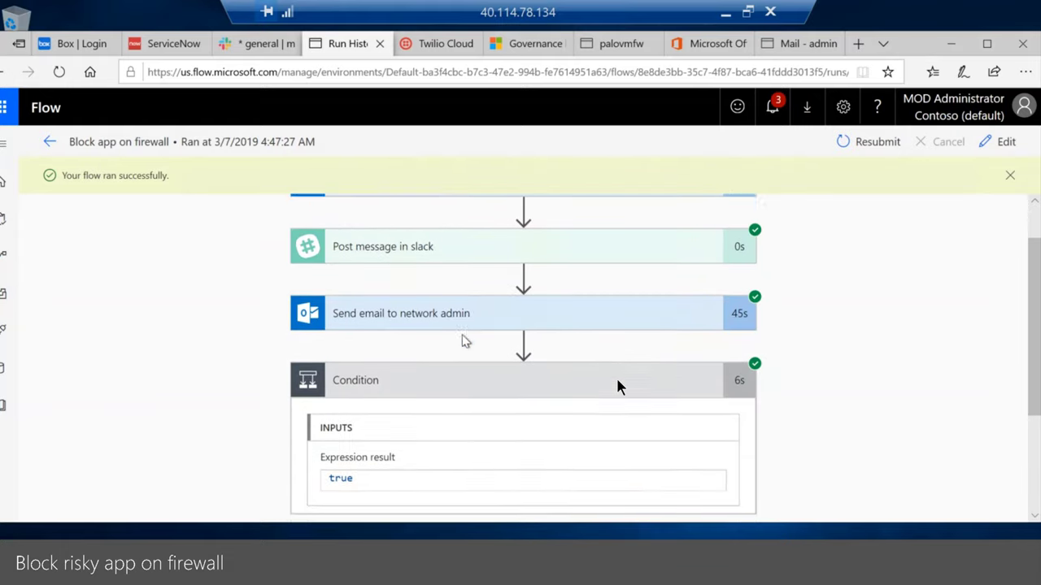
pyautogui.scroll(-4, 462, 341)
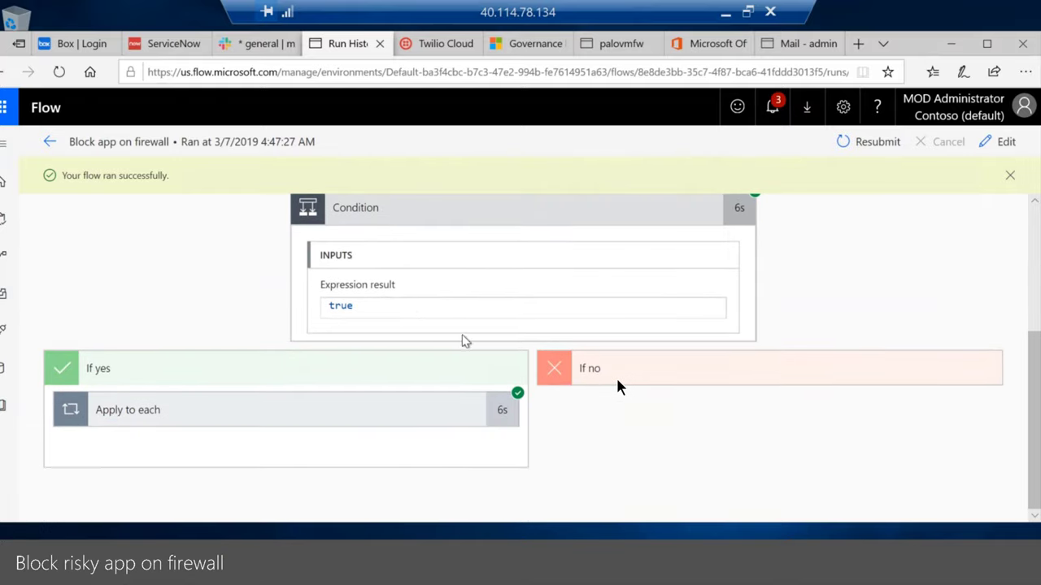
# Expand the Apply to each loop in the If yes branch and examine the expression result of Condition 2.
pyautogui.click(306, 417)
pyautogui.scroll(-3, 304, 366)
pyautogui.doubleClick(276, 364)
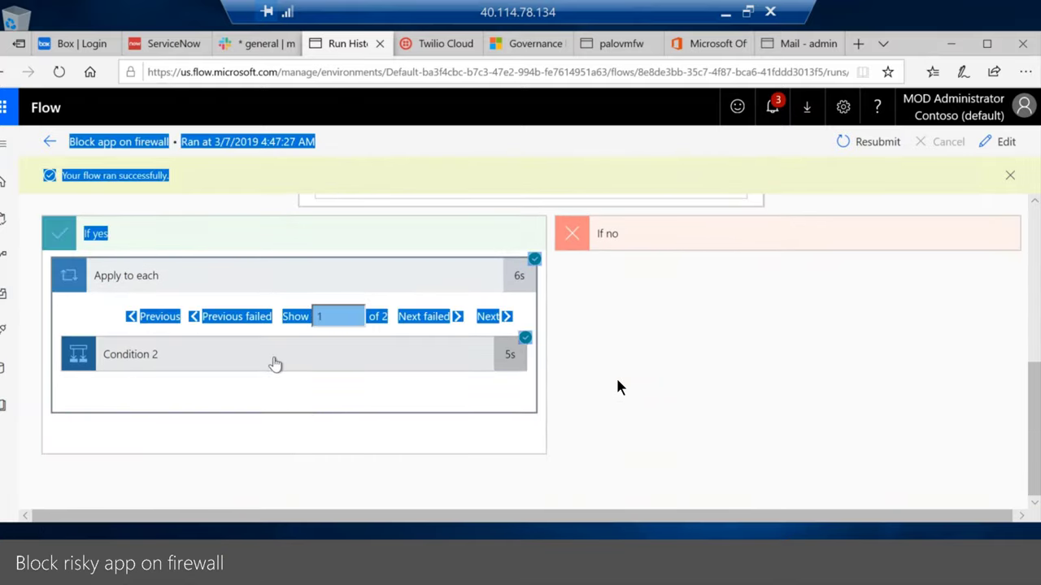
pyautogui.click(277, 364)
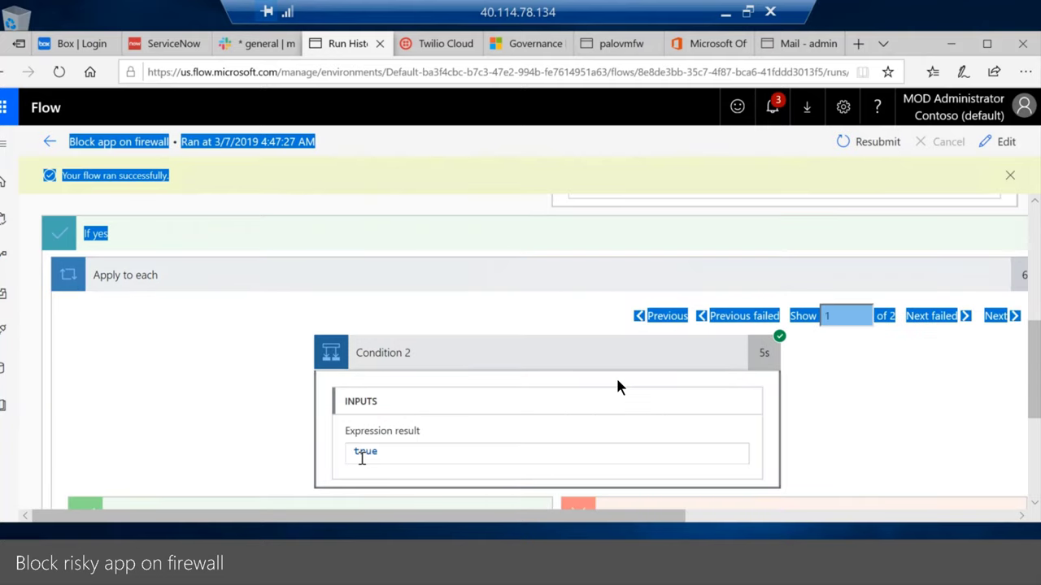
pyautogui.scroll(-1, 361, 458)
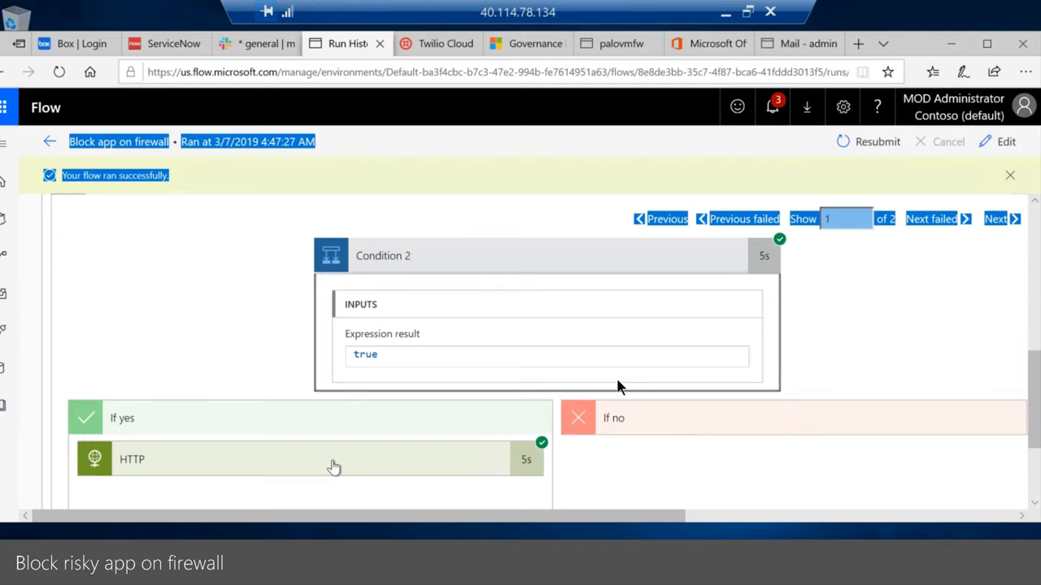
# Expand the HTTP action under Condition 2's If yes branch and examine its method, URI and request body.
pyautogui.click(333, 459)
pyautogui.scroll(-2, 333, 467)
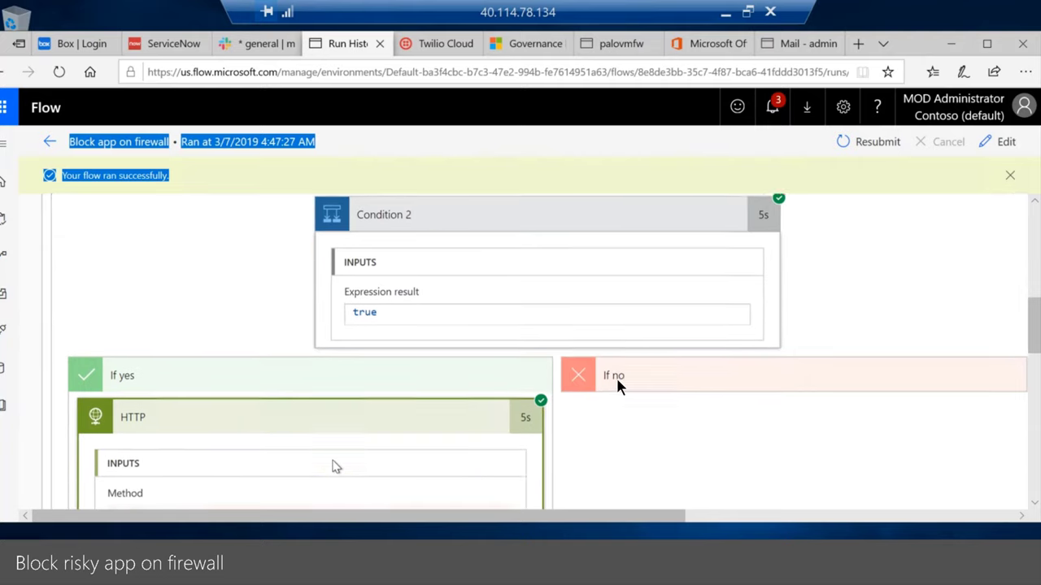
pyautogui.scroll(-2, 336, 466)
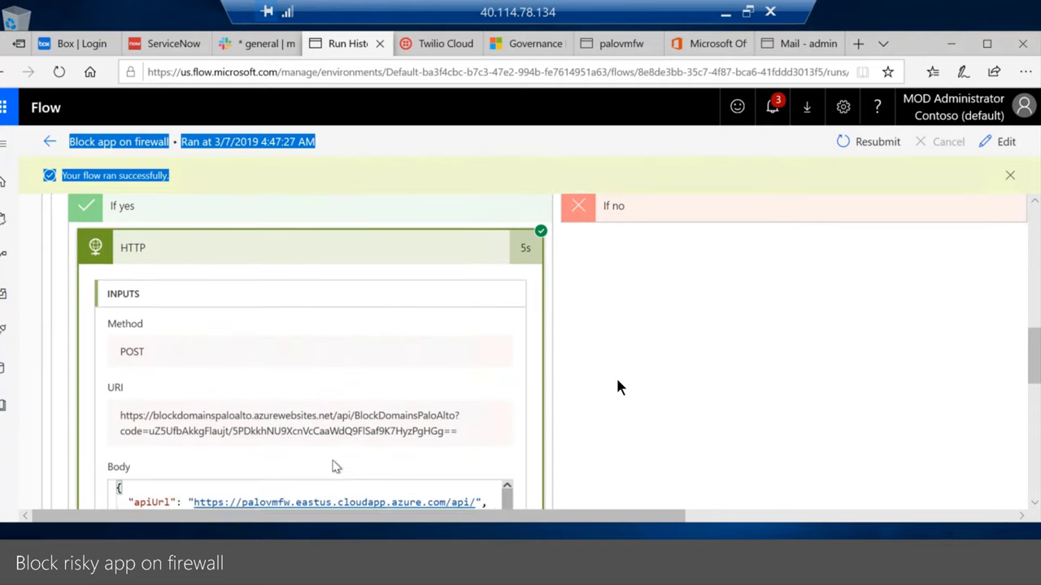
pyautogui.scroll(-1, 333, 461)
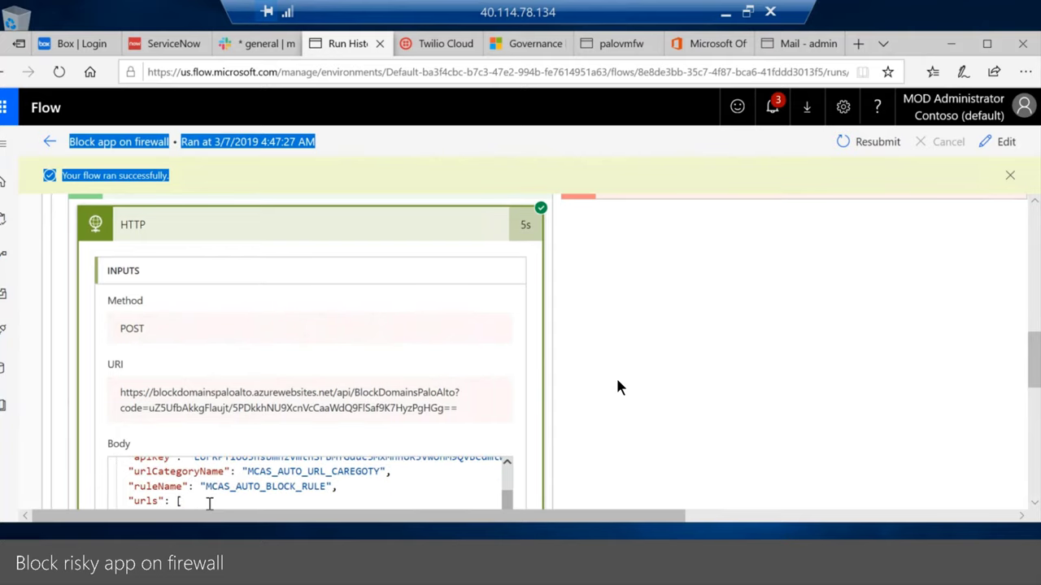
# Switch to the Palo Alto firewall console and reload the security policies to check for the MCAS_AUTO_BLOCK_RULE rule.
pyautogui.click(616, 48)
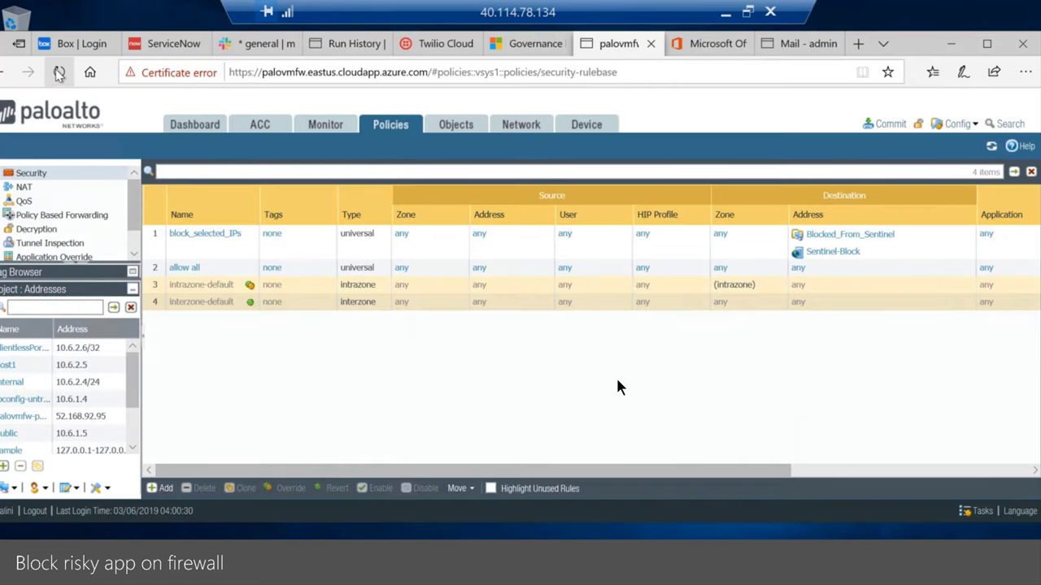
pyautogui.click(59, 73)
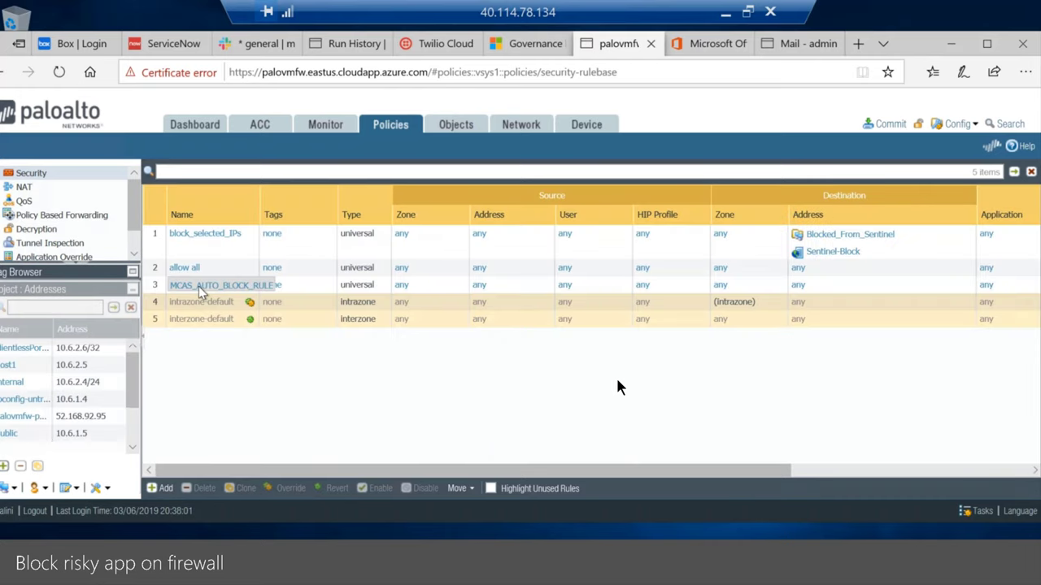
pyautogui.moveTo(243, 290)
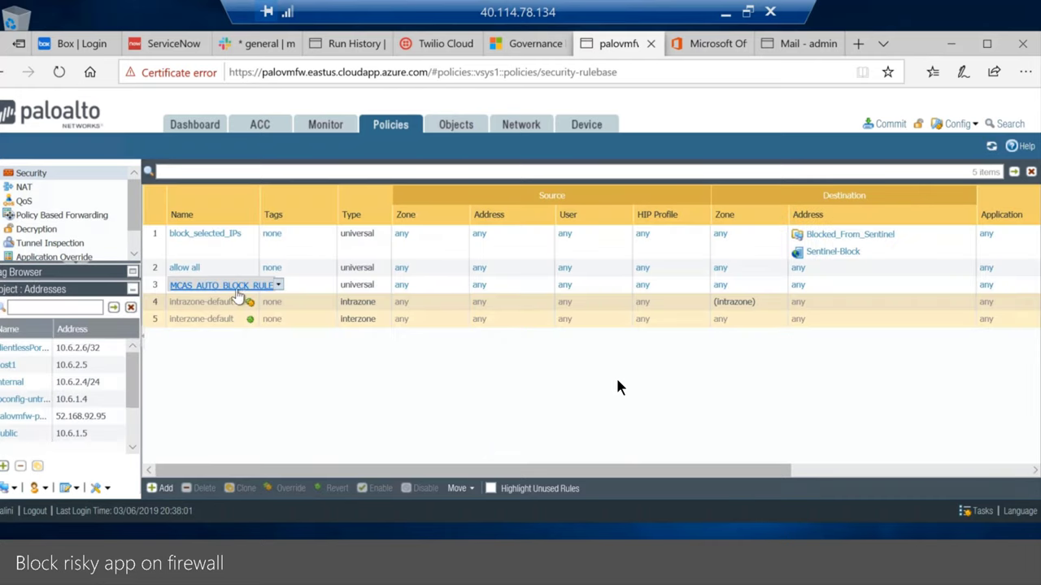